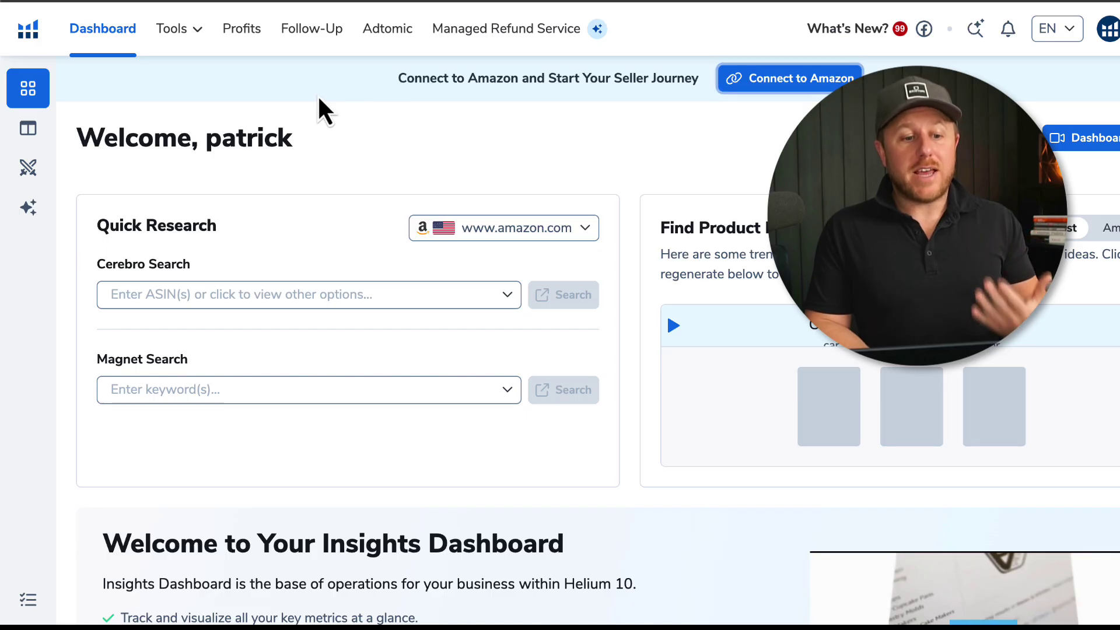
- Open the Black Box product research tool and switch it to searching by keywords
{"action": "left_click", "coordinate": [202, 37]}
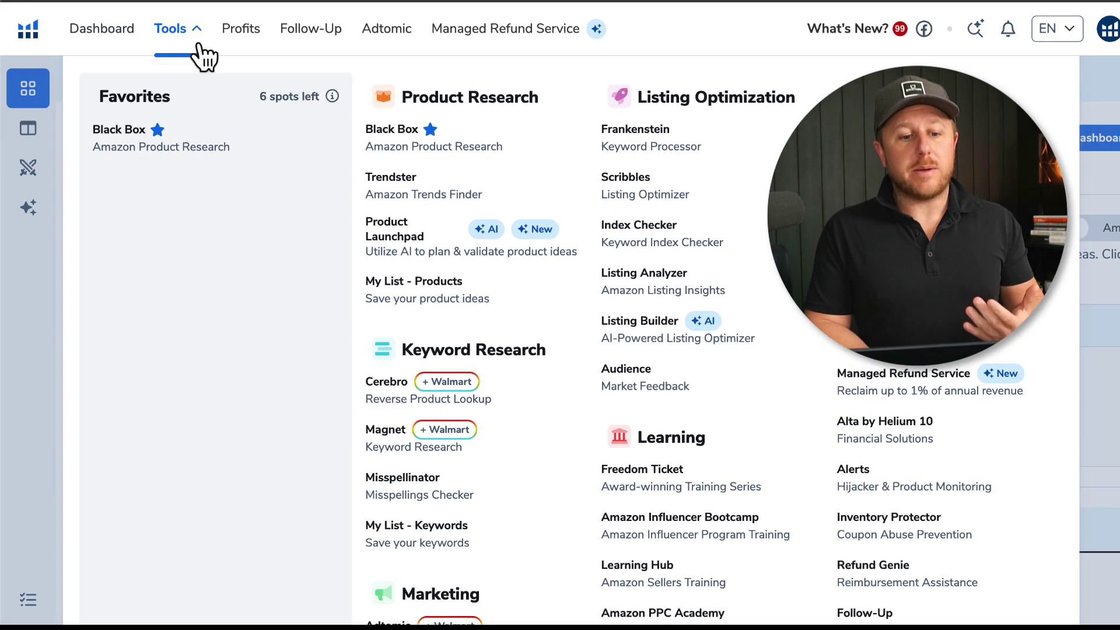
{"action": "left_click", "coordinate": [517, 155]}
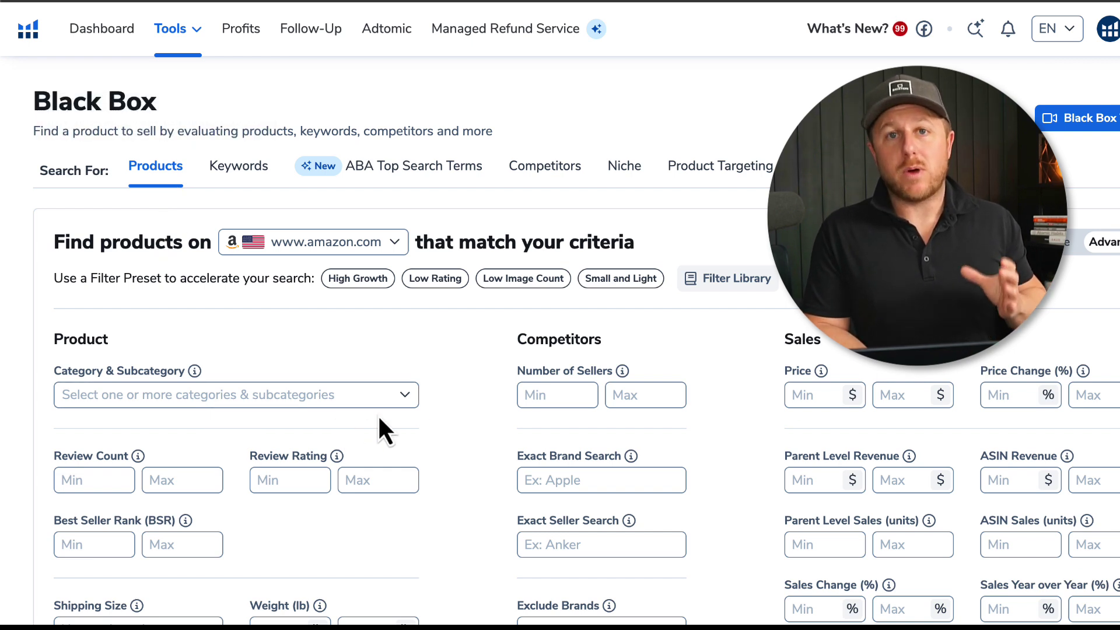
{"action": "left_click", "coordinate": [243, 169]}
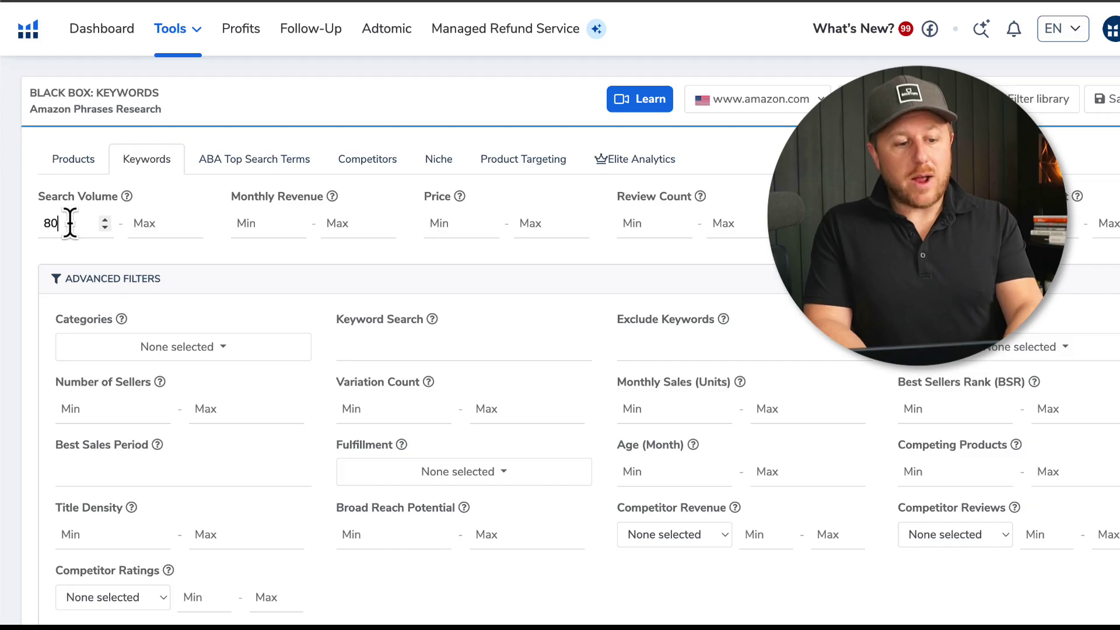
- Set minimum search volume and monthly revenue to 8000, price range to 12–60, and maximum review count to 100
{"action": "type", "text": "00"}
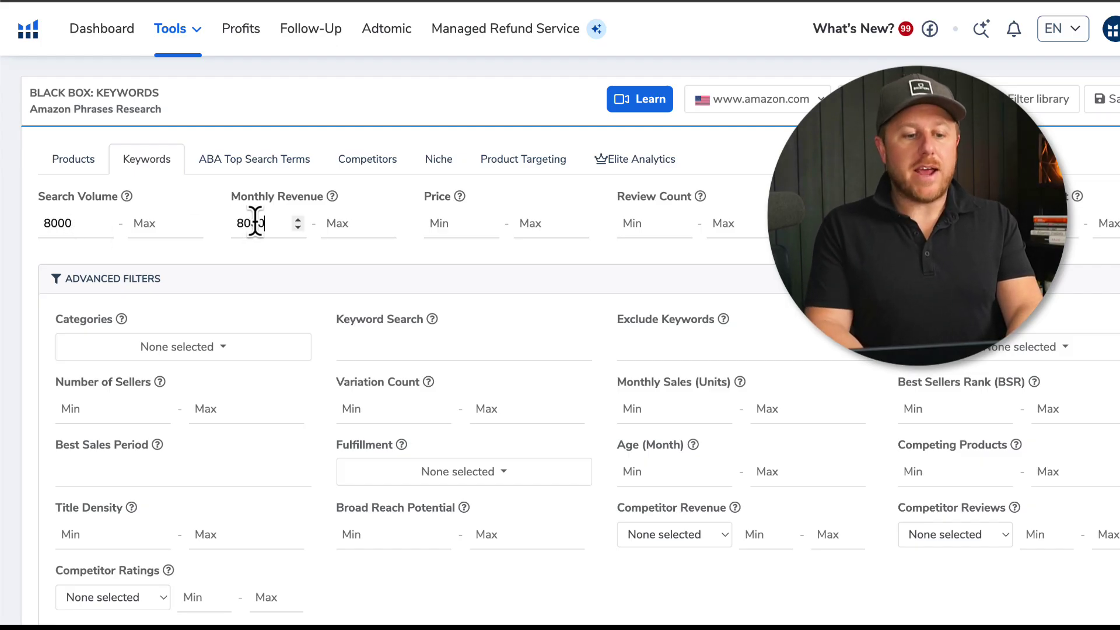
{"action": "left_click", "coordinate": [452, 228]}
{"action": "type", "text": "1"}
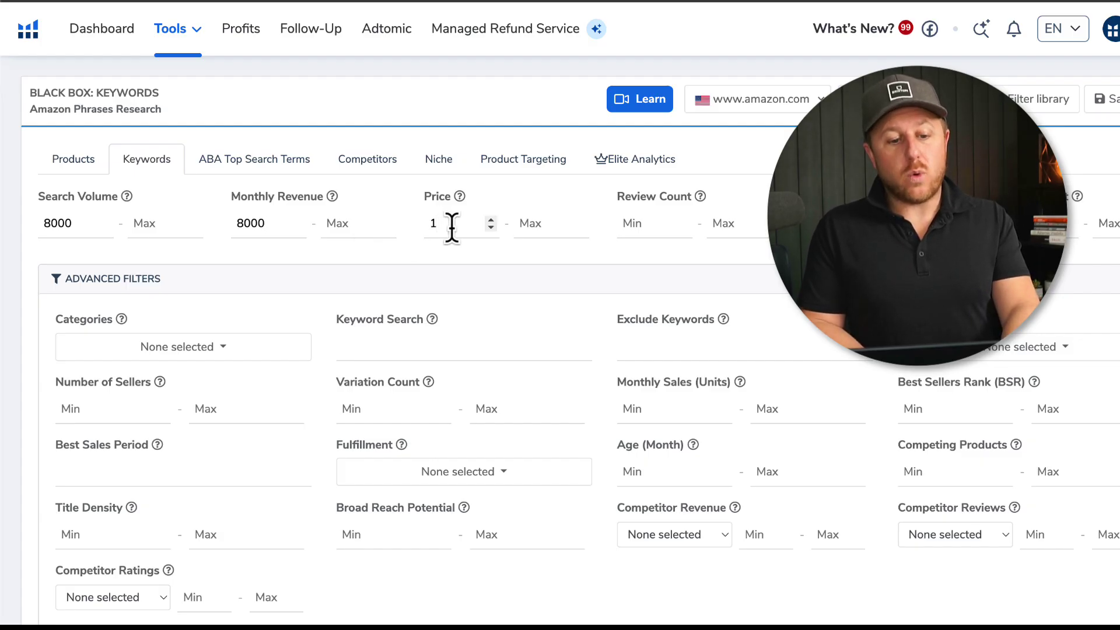
{"action": "type", "text": "2"}
{"action": "left_click", "coordinate": [550, 225]}
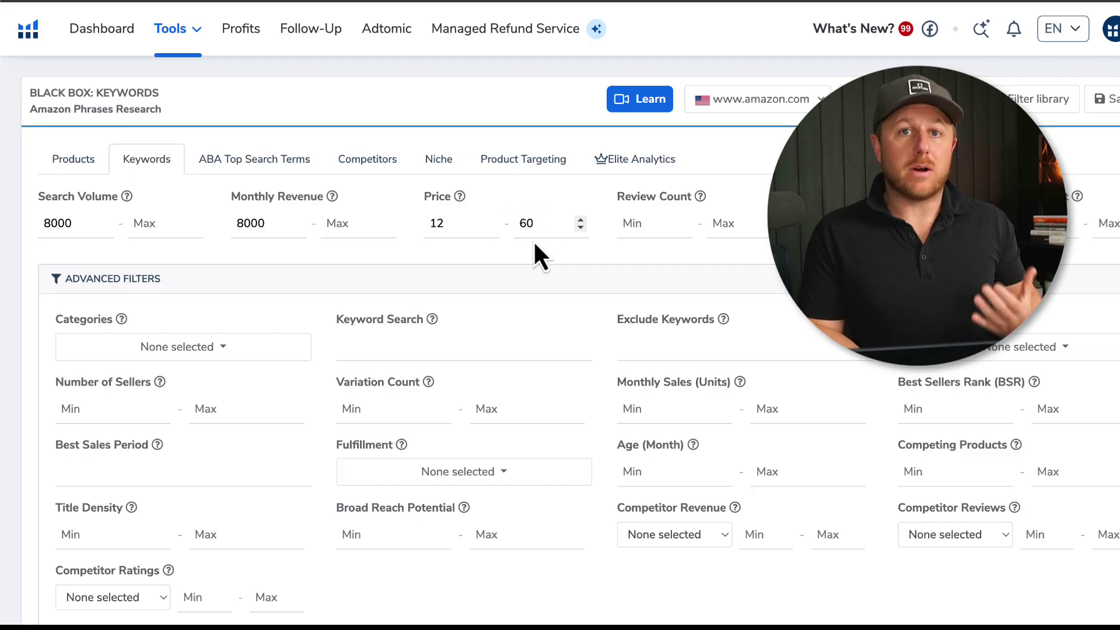
{"action": "left_click", "coordinate": [732, 221]}
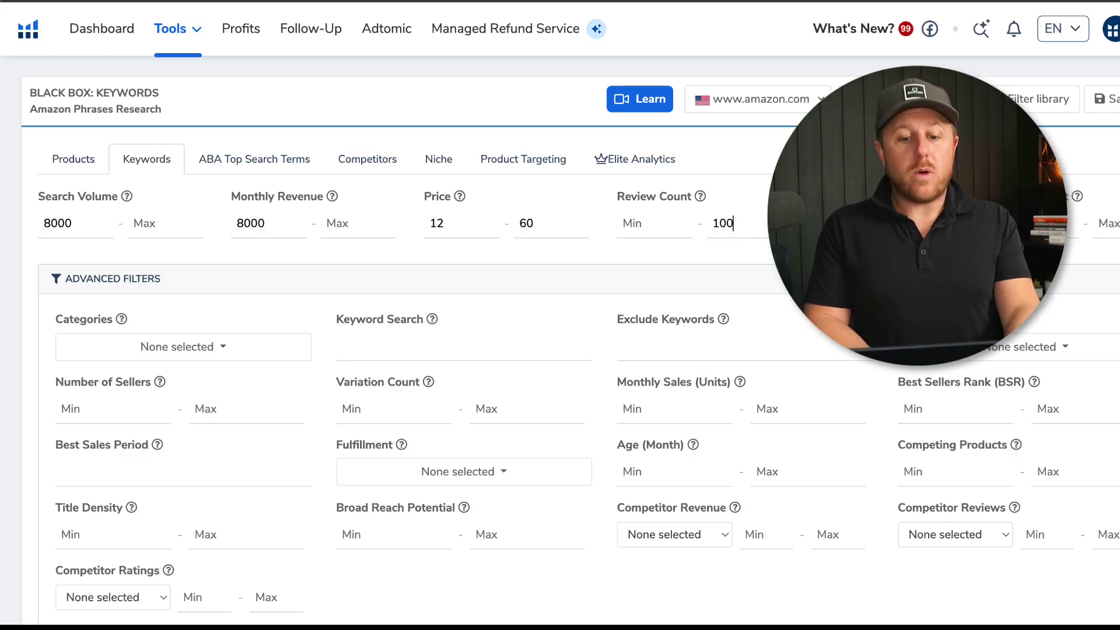
- Exclude the keywords christmas, ornament and grinch in the advanced filters
{"action": "scroll", "coordinate": [769, 328], "scroll_direction": "down", "scroll_amount": 1}
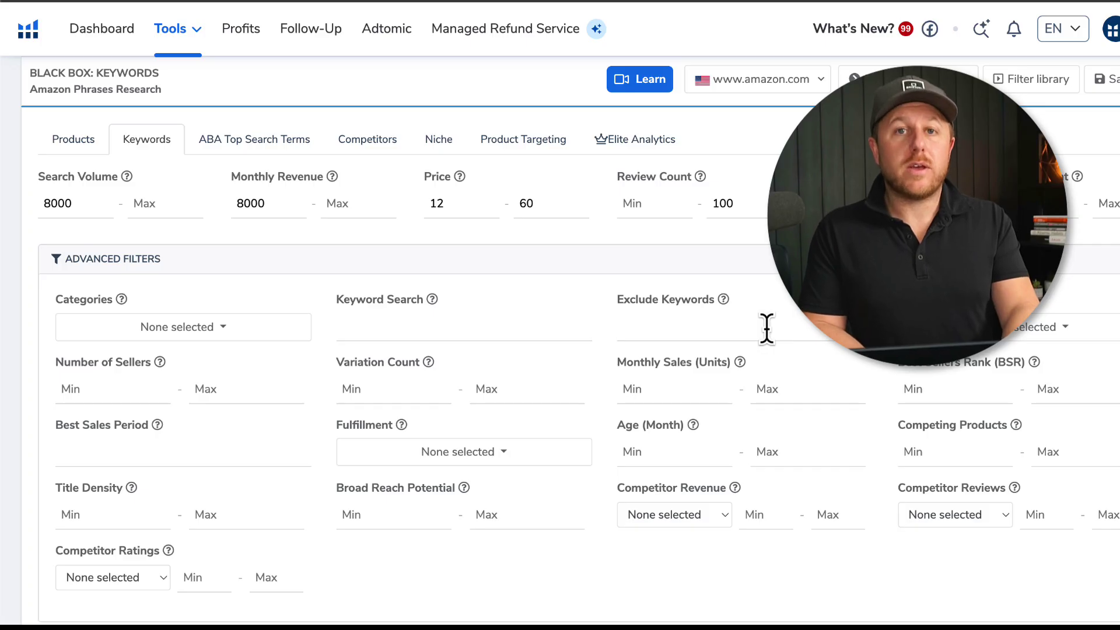
{"action": "left_click", "coordinate": [766, 329]}
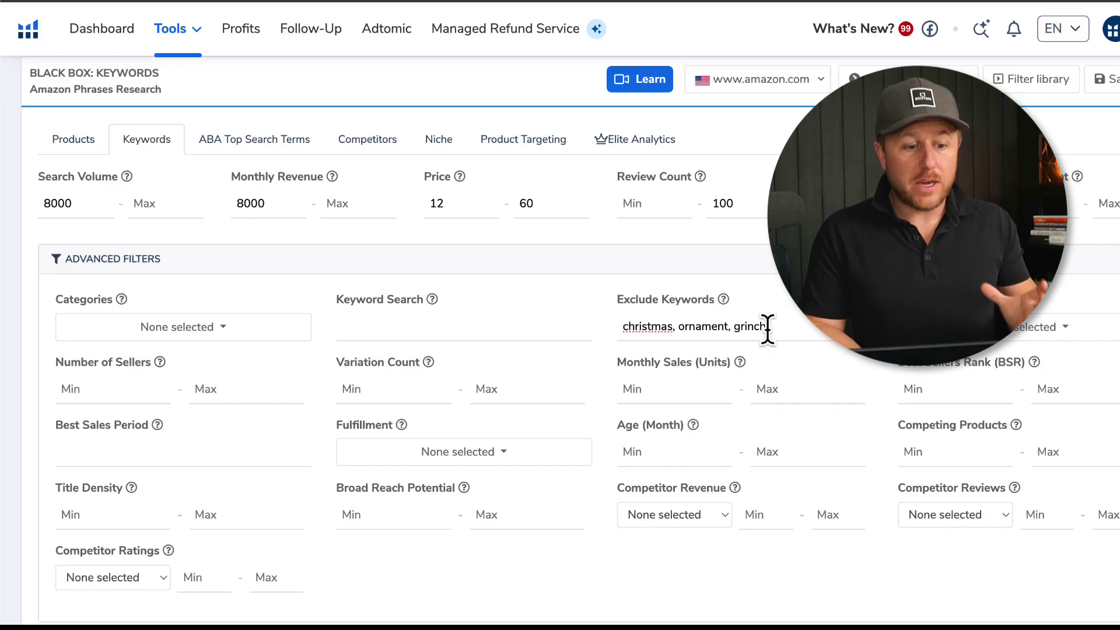
{"action": "type", "text": ","}
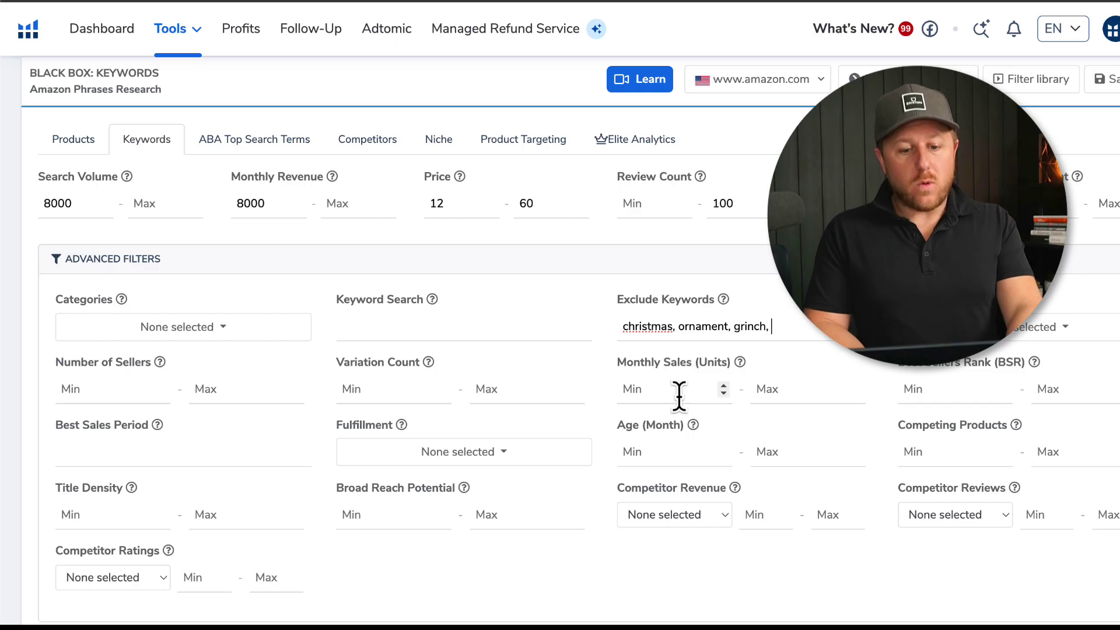
- Set the maximum variation count to 1 and run the keyword search with these filters
{"action": "left_click", "coordinate": [502, 395]}
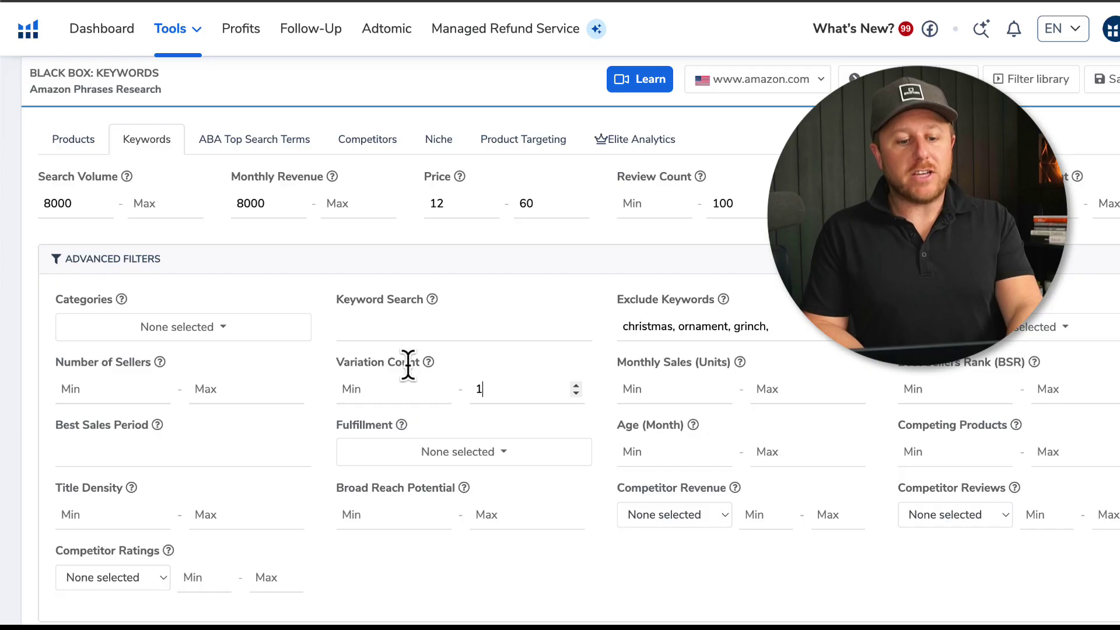
{"action": "scroll", "coordinate": [892, 513], "scroll_direction": "down", "scroll_amount": 2}
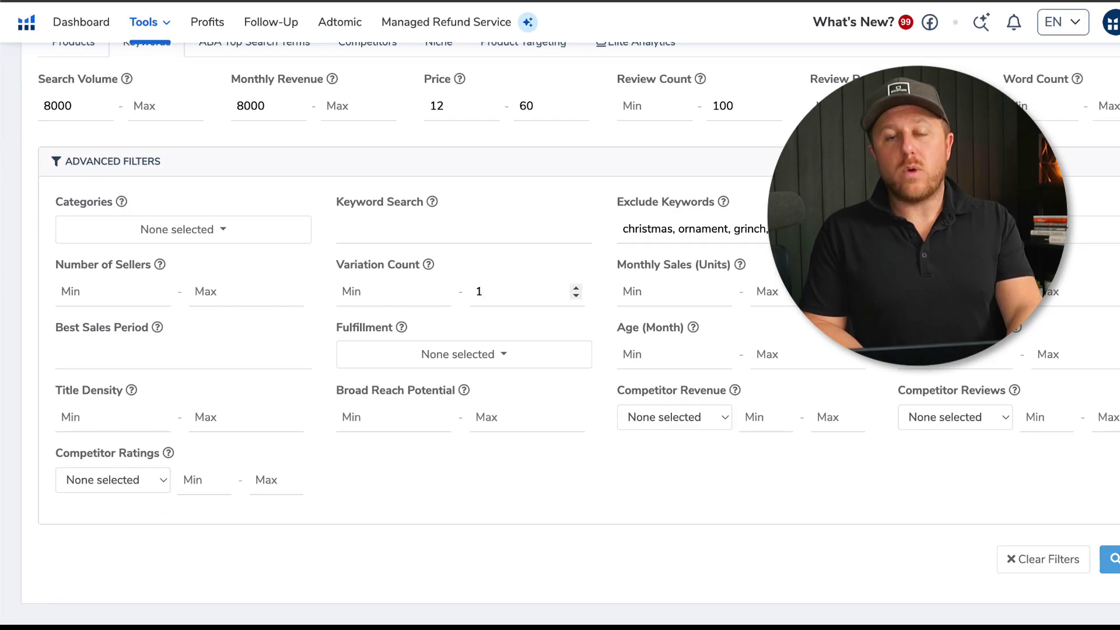
{"action": "left_click", "coordinate": [1109, 559]}
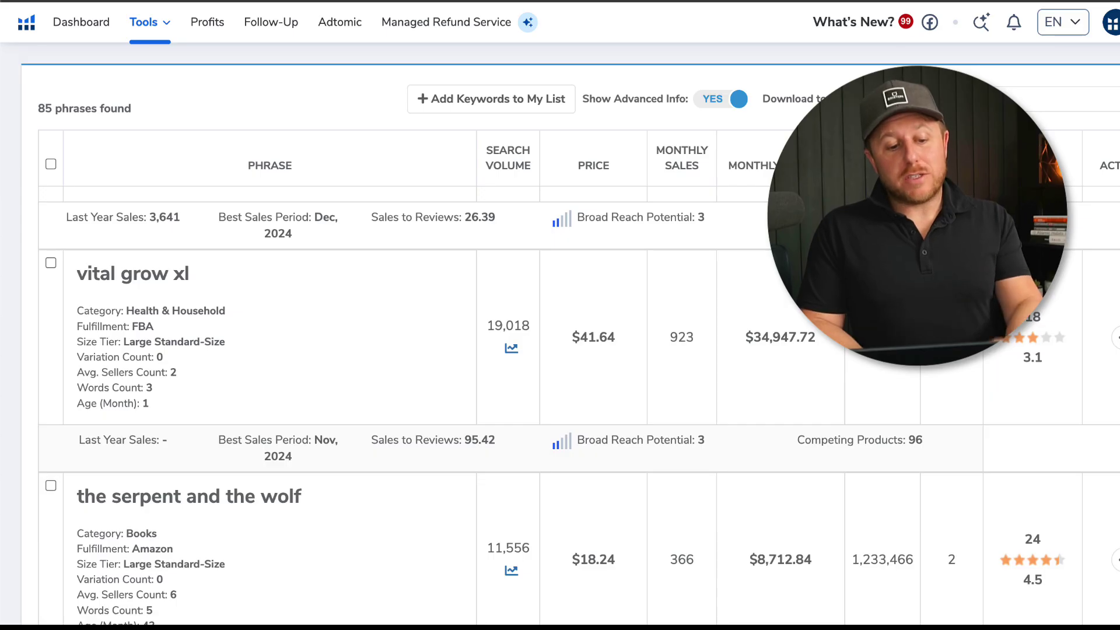
- Look through the matching phrases, comparing category, search volume, price, revenue and reviews to find a promising product idea
{"action": "scroll", "coordinate": [579, 405], "scroll_direction": "down", "scroll_amount": 1}
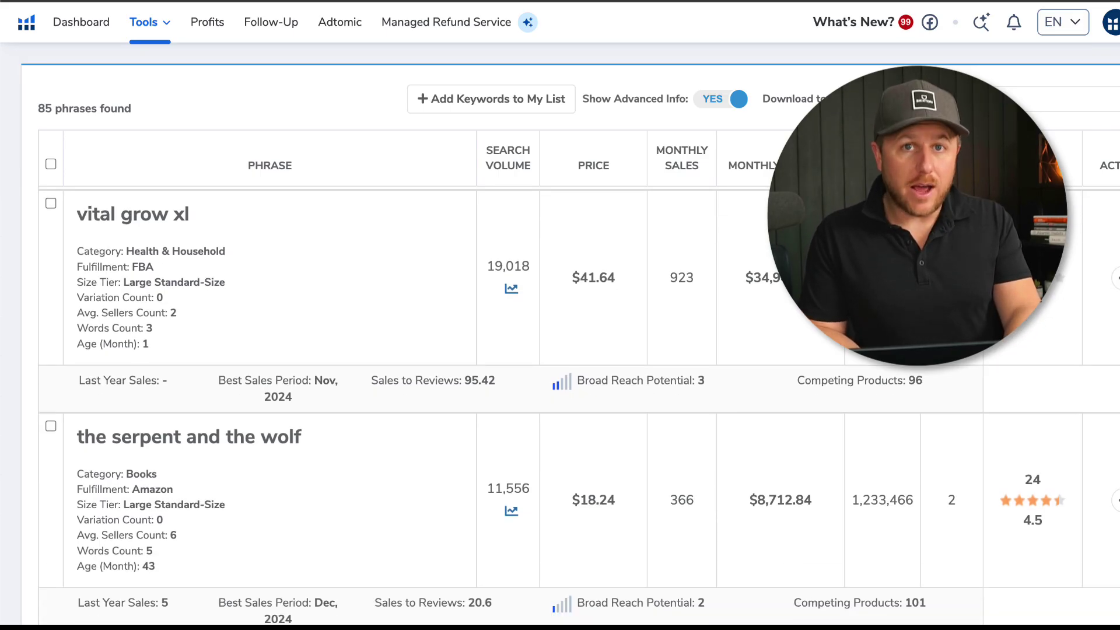
{"action": "scroll", "coordinate": [416, 280], "scroll_direction": "down", "scroll_amount": 8}
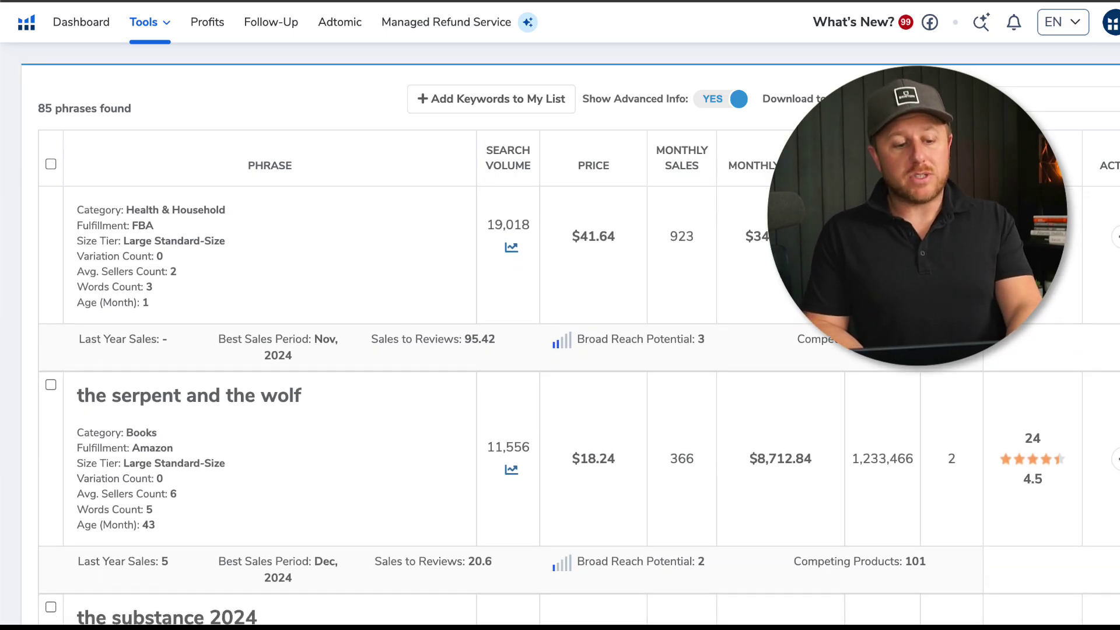
{"action": "scroll", "coordinate": [225, 413], "scroll_direction": "down", "scroll_amount": 3}
{"action": "scroll", "coordinate": [224, 409], "scroll_direction": "down", "scroll_amount": 4}
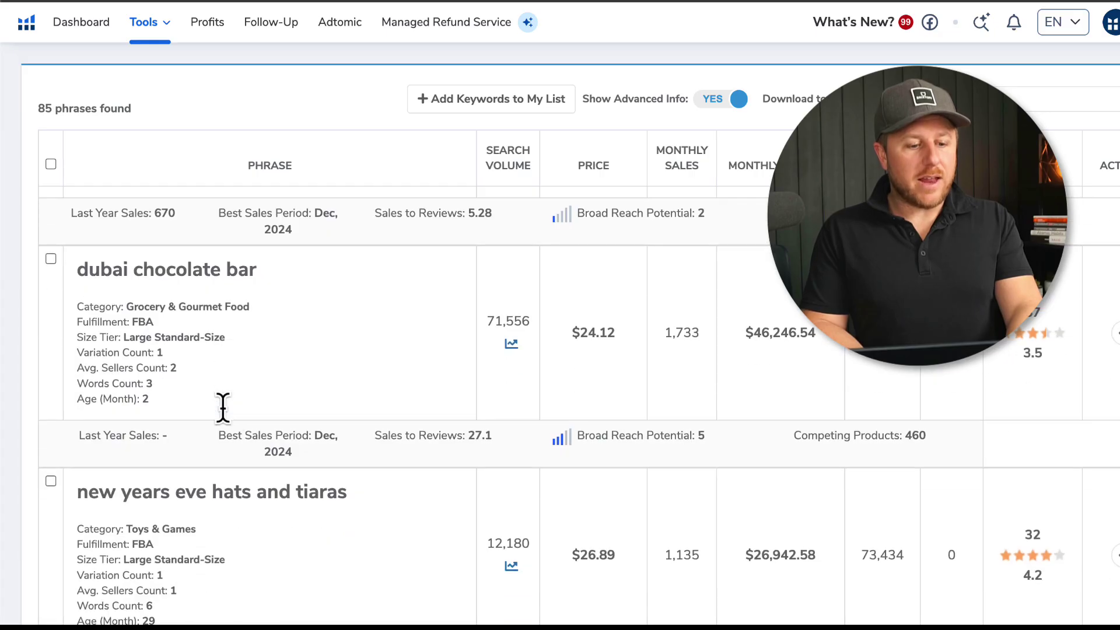
{"action": "scroll", "coordinate": [263, 415], "scroll_direction": "down", "scroll_amount": 1}
{"action": "scroll", "coordinate": [268, 425], "scroll_direction": "down", "scroll_amount": 9}
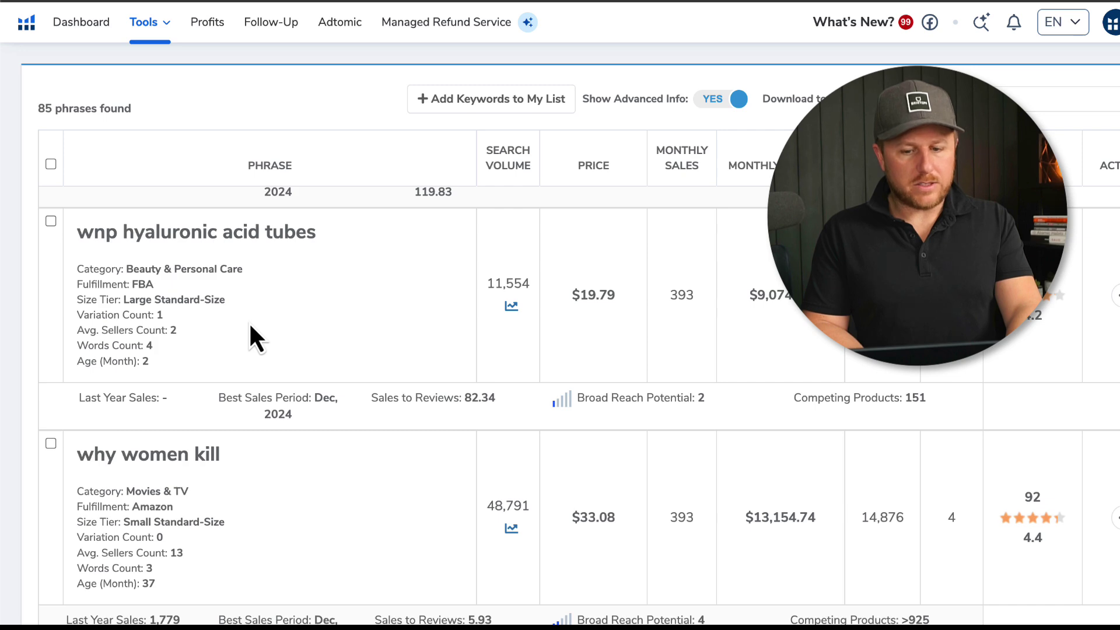
{"action": "scroll", "coordinate": [251, 327], "scroll_direction": "down", "scroll_amount": 7}
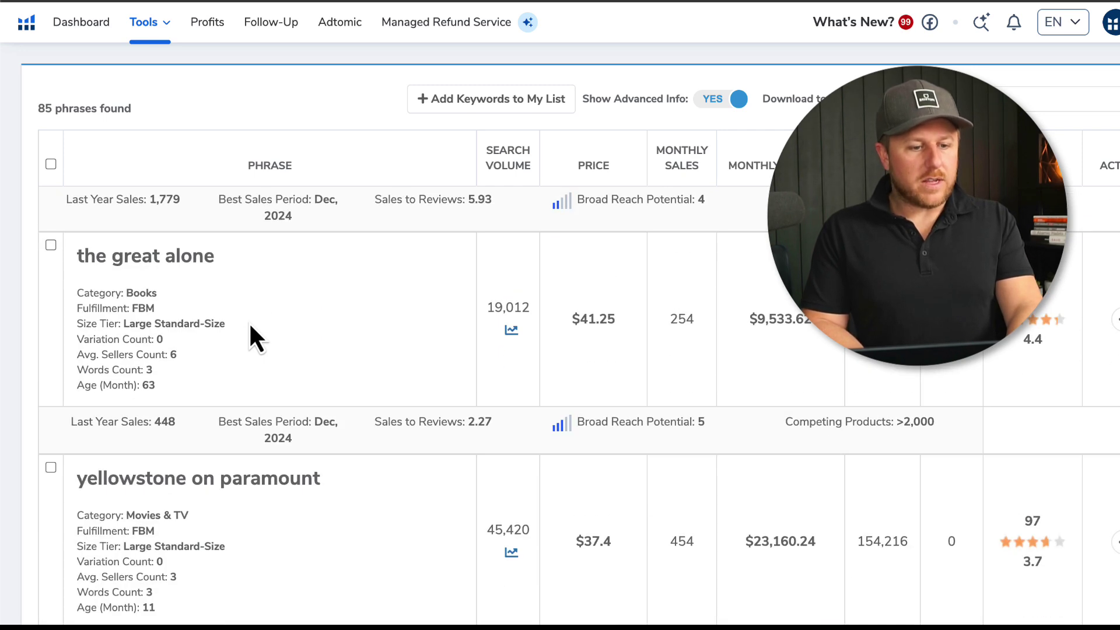
{"action": "scroll", "coordinate": [250, 327], "scroll_direction": "down", "scroll_amount": 4}
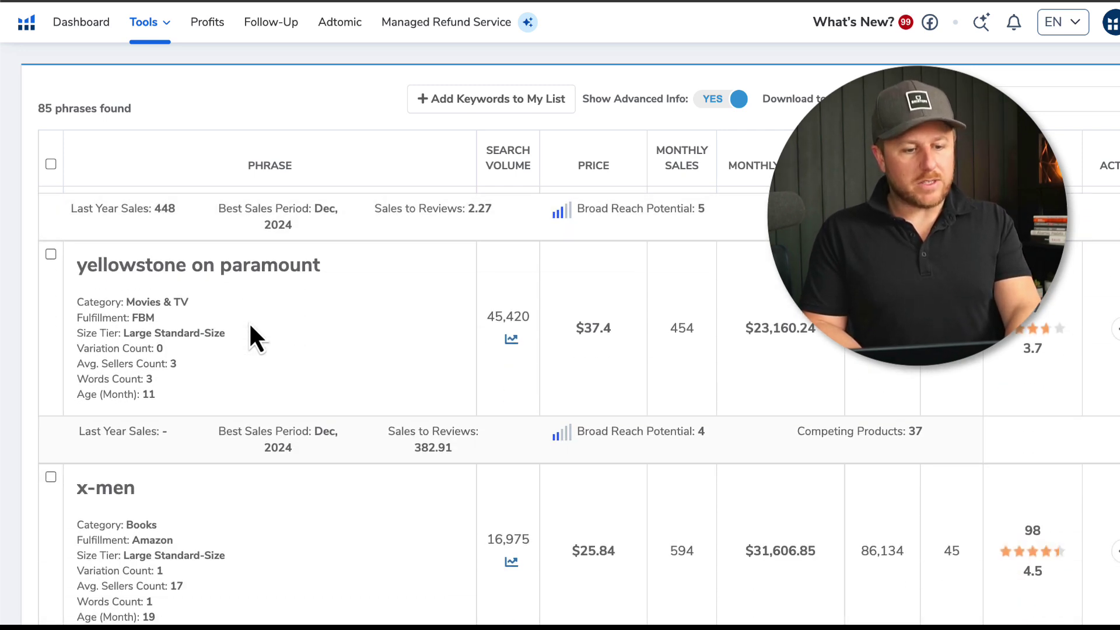
{"action": "scroll", "coordinate": [251, 327], "scroll_direction": "down", "scroll_amount": 5}
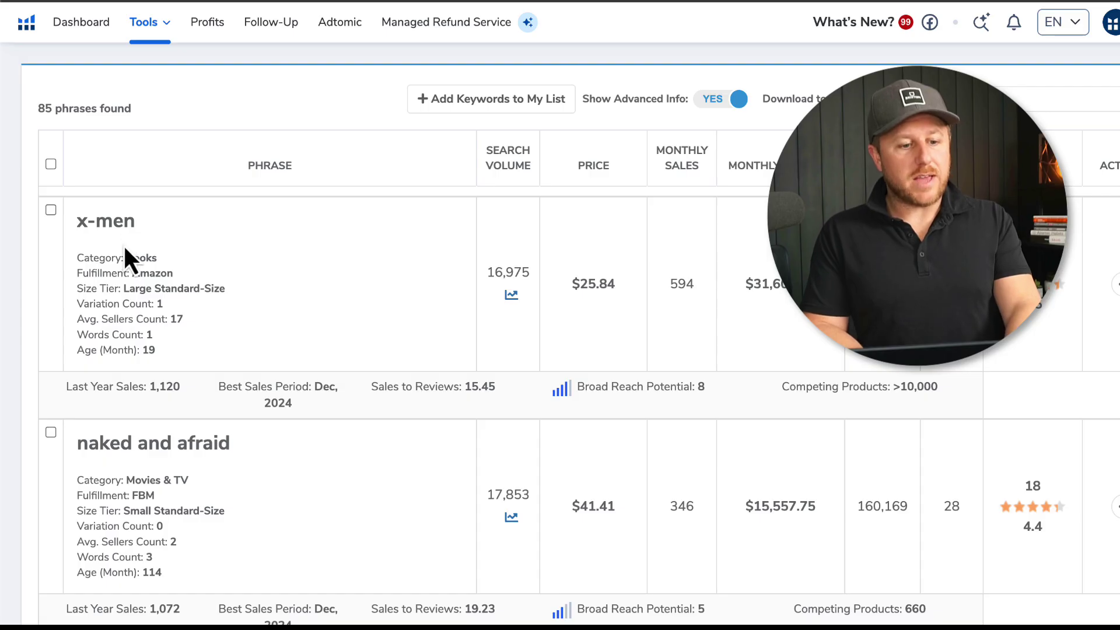
{"action": "scroll", "coordinate": [267, 262], "scroll_direction": "down", "scroll_amount": 2}
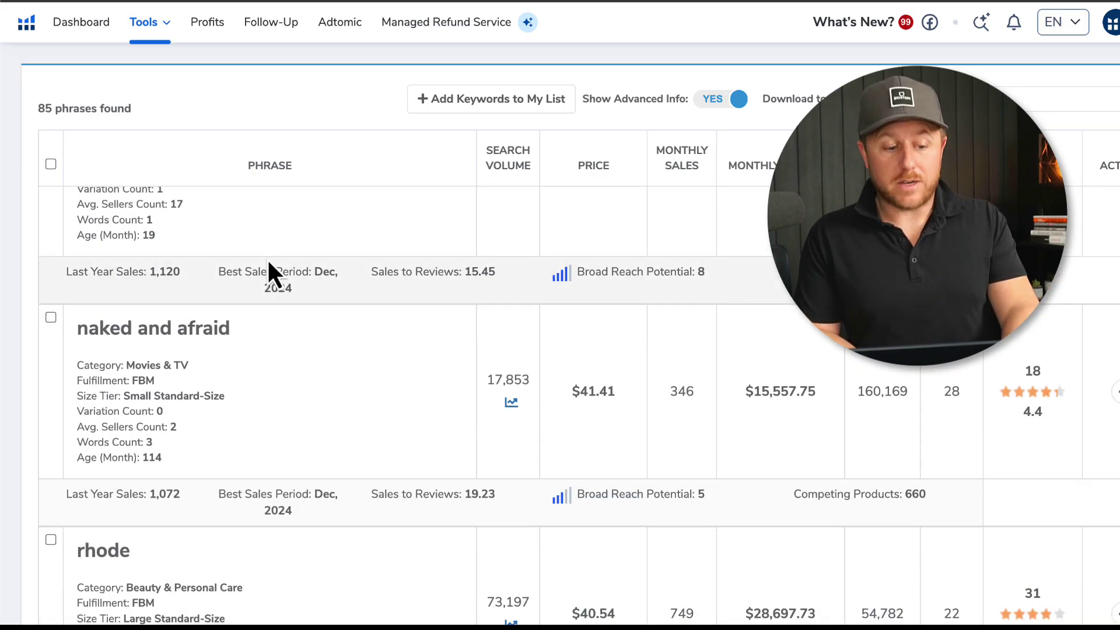
{"action": "scroll", "coordinate": [269, 264], "scroll_direction": "down", "scroll_amount": 5}
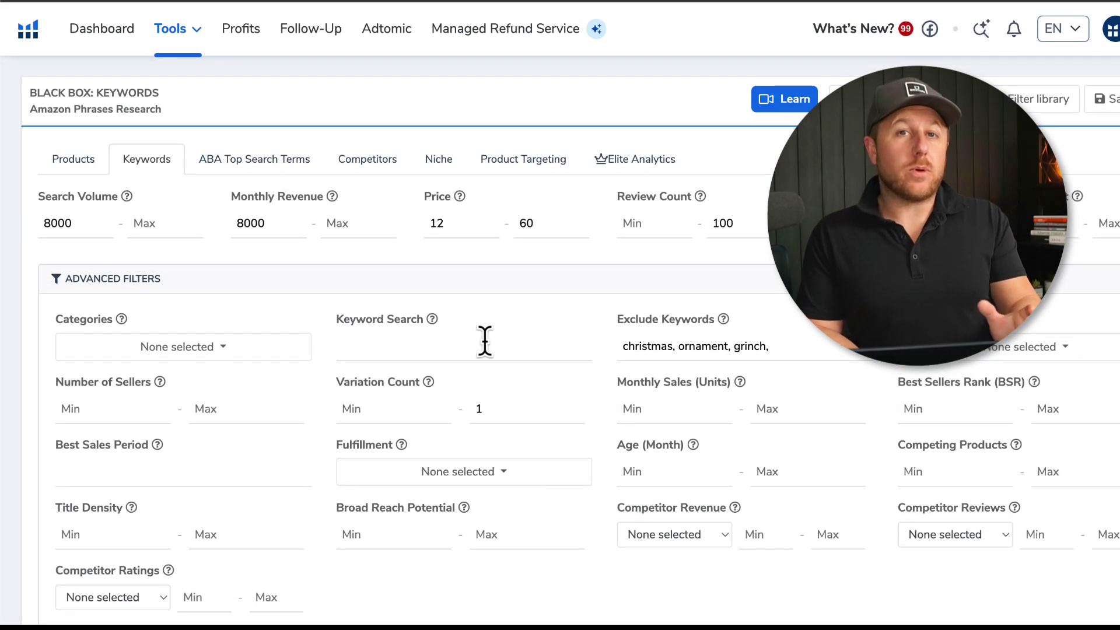
{"action": "scroll", "coordinate": [475, 487], "scroll_direction": "down", "scroll_amount": 10}
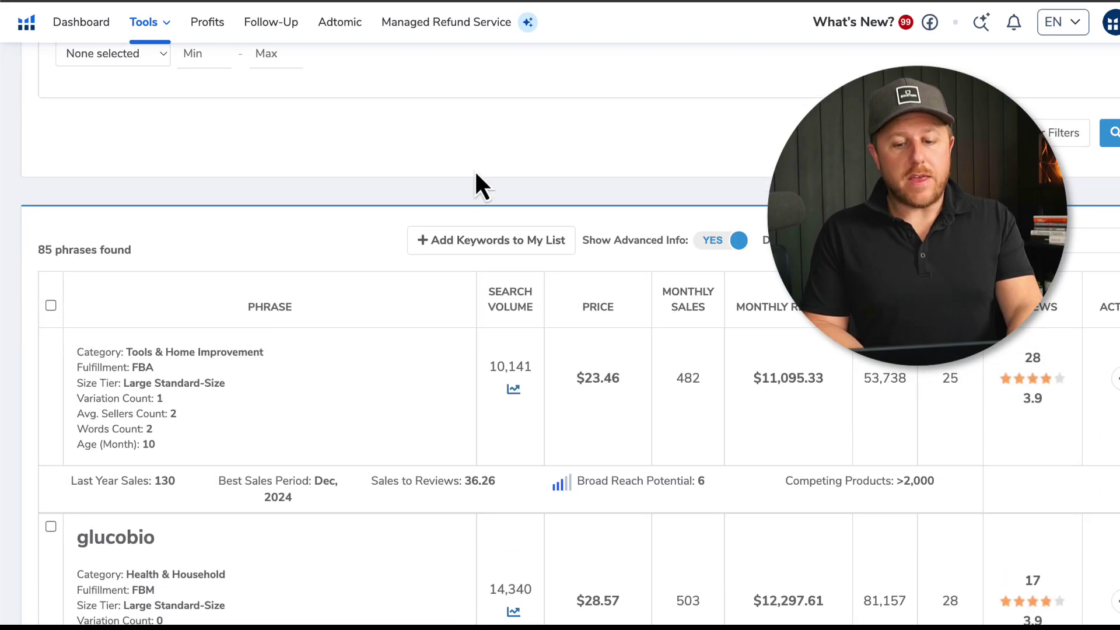
{"action": "scroll", "coordinate": [474, 169], "scroll_direction": "down", "scroll_amount": 6}
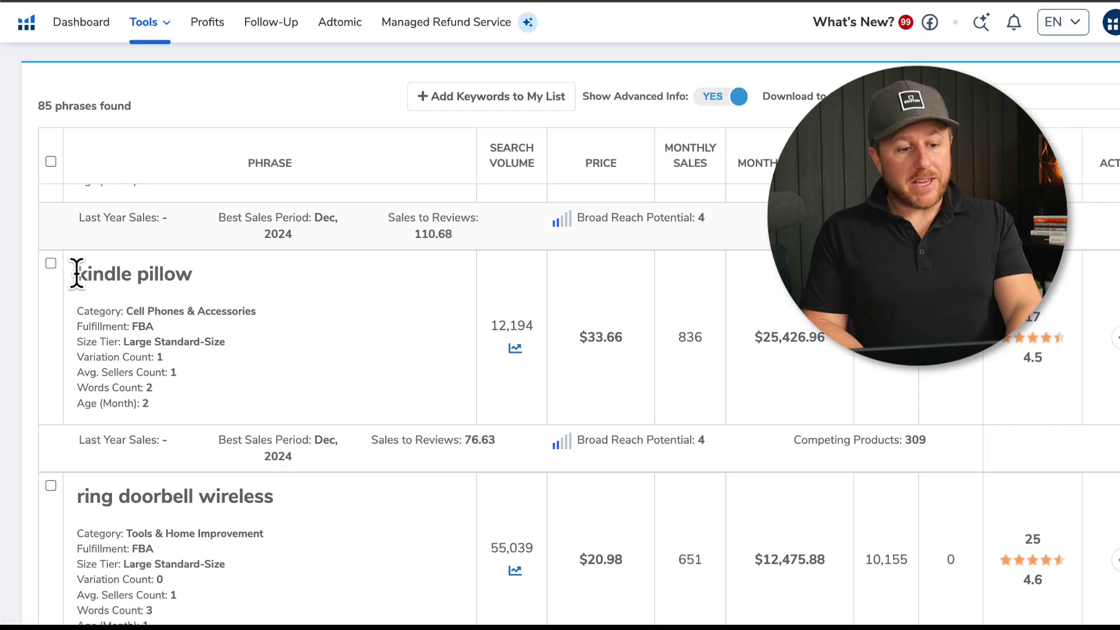
- Check the monthly revenue, reviews and search volume for "kindle pillow", and open that phrase on Amazon
{"action": "left_click_drag", "start_coordinate": [71, 264], "coordinate": [226, 278]}
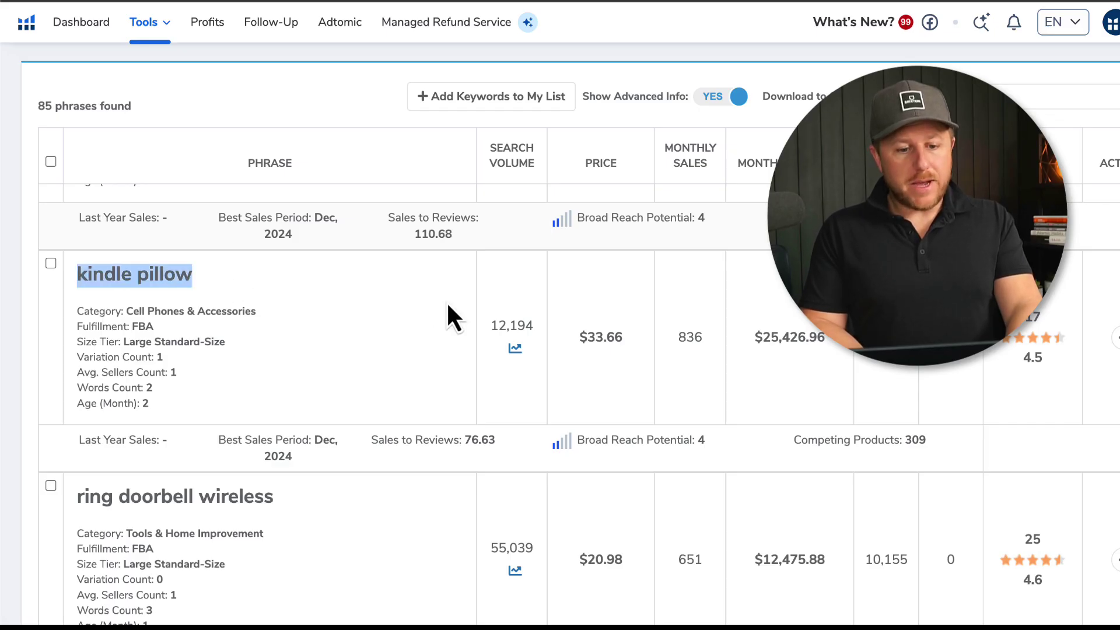
{"action": "left_click_drag", "start_coordinate": [752, 338], "coordinate": [837, 345]}
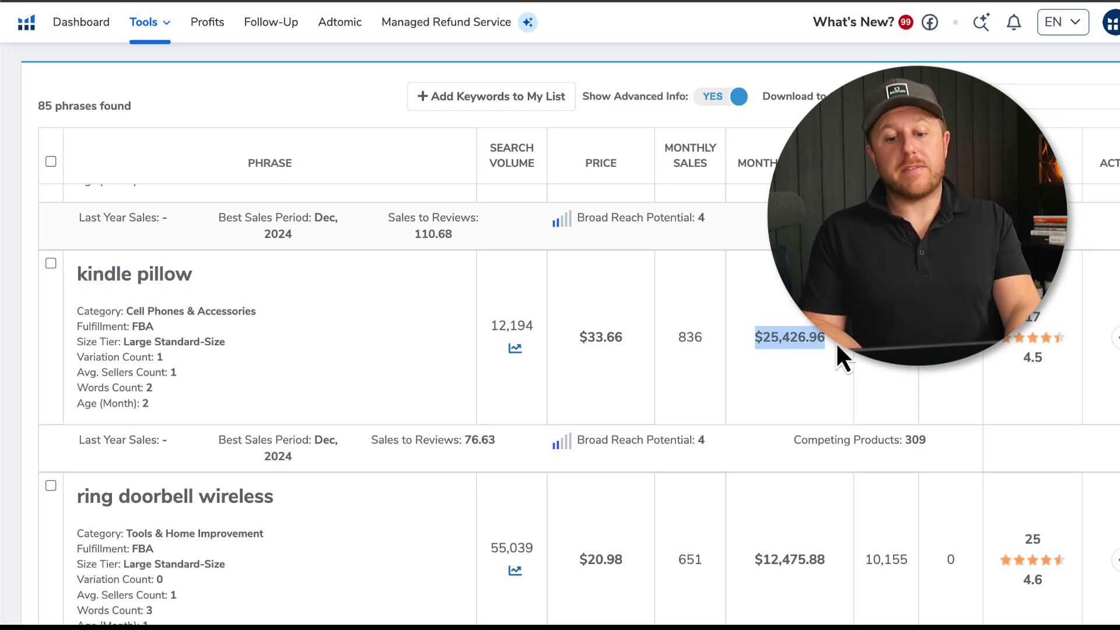
{"action": "left_click_drag", "start_coordinate": [1018, 322], "coordinate": [1055, 338]}
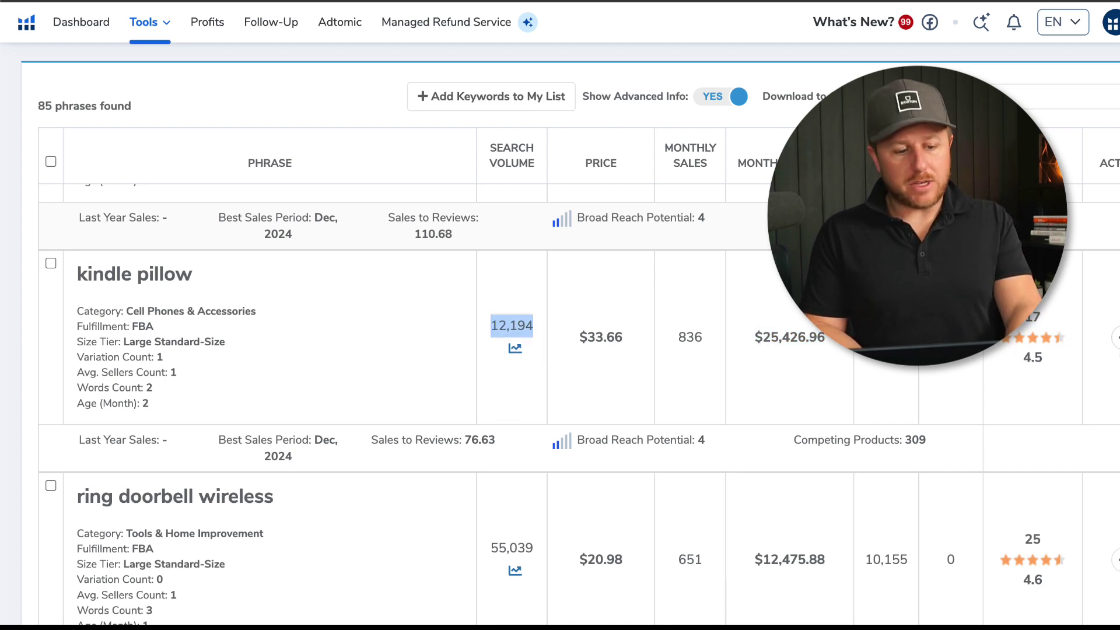
{"action": "left_click", "coordinate": [1116, 337]}
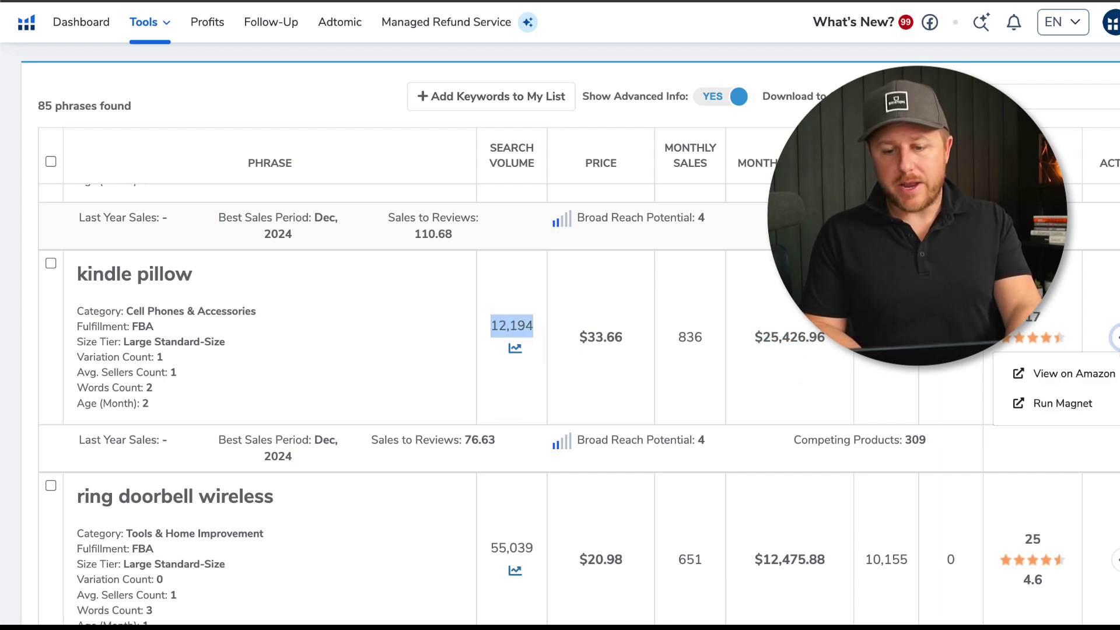
{"action": "left_click", "coordinate": [1089, 383]}
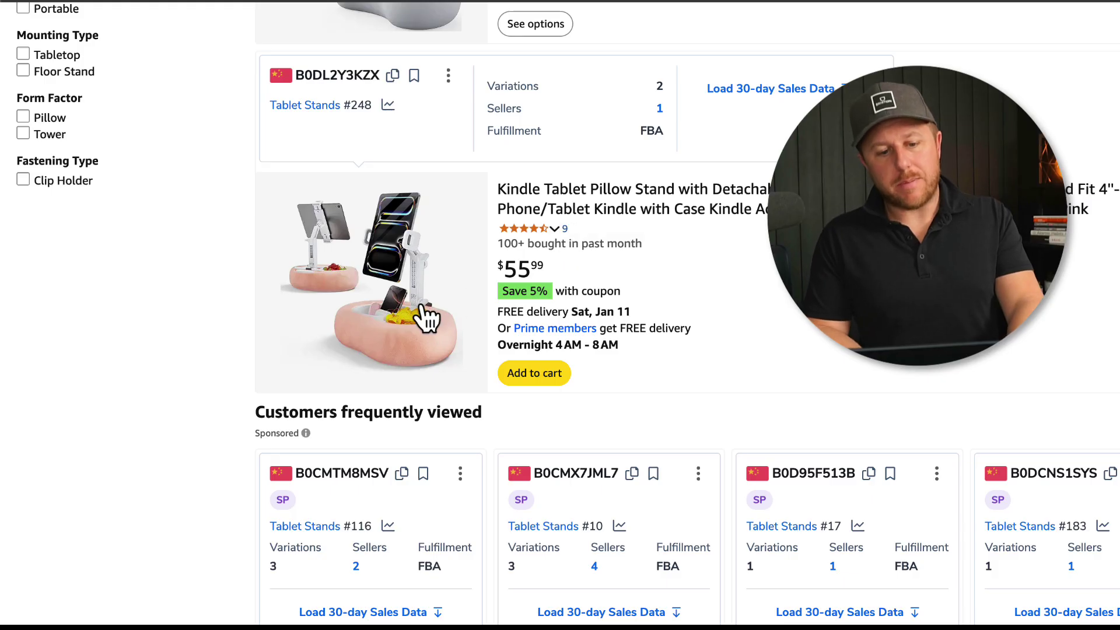
- Examine the competing kindle pillow listings on Amazon for their prices, review counts and past-month purchases
{"action": "scroll", "coordinate": [427, 318], "scroll_direction": "down", "scroll_amount": 10}
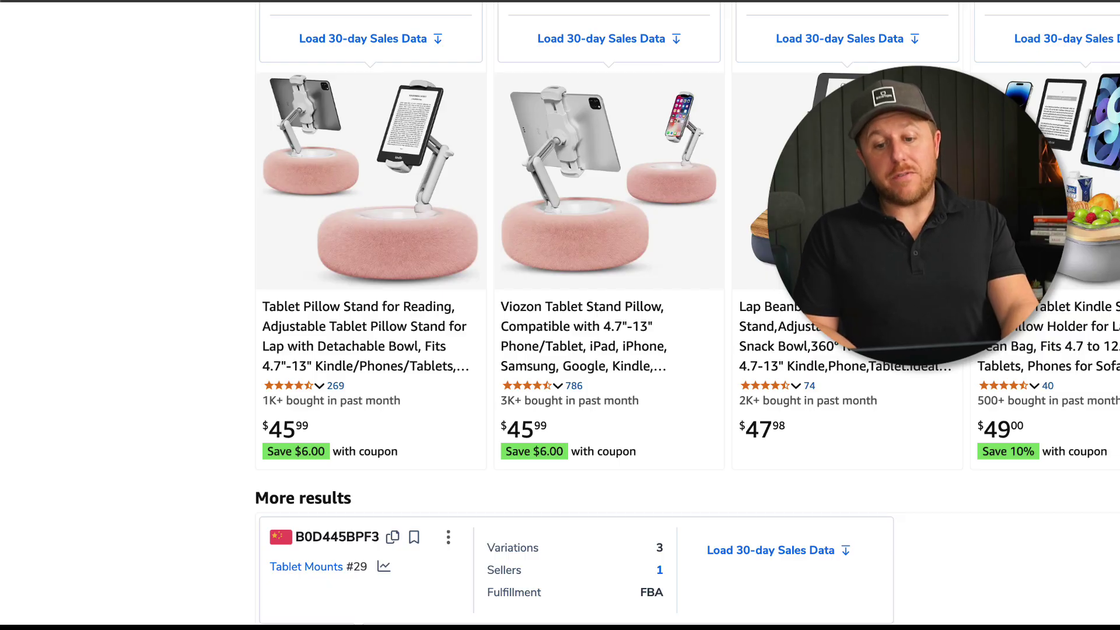
{"action": "scroll", "coordinate": [688, 314], "scroll_direction": "down", "scroll_amount": 9}
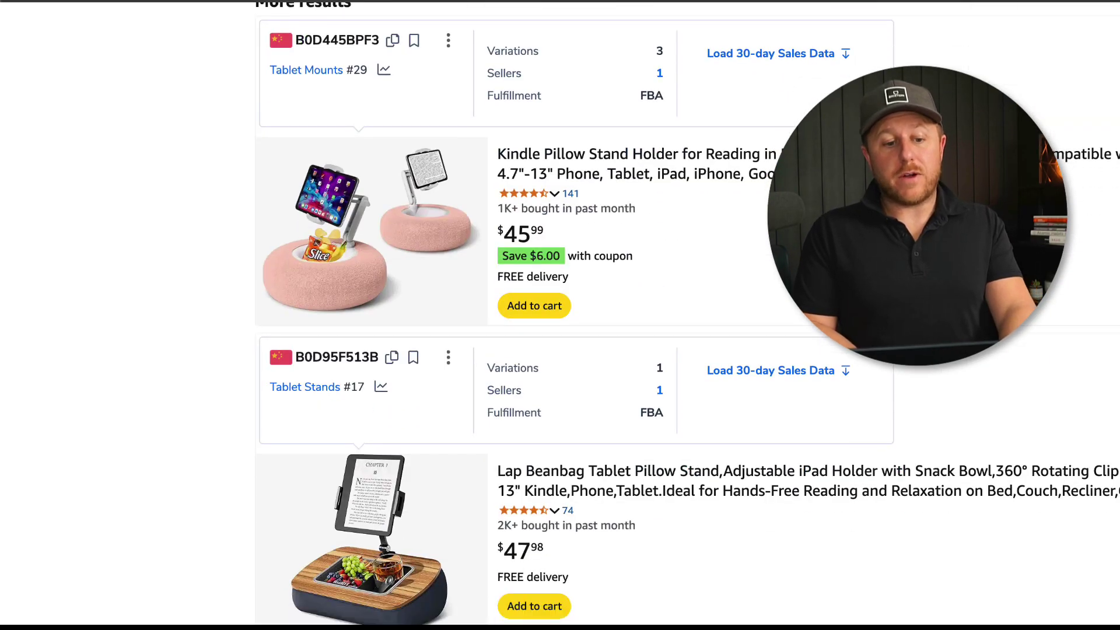
{"action": "scroll", "coordinate": [687, 314], "scroll_direction": "down", "scroll_amount": 15}
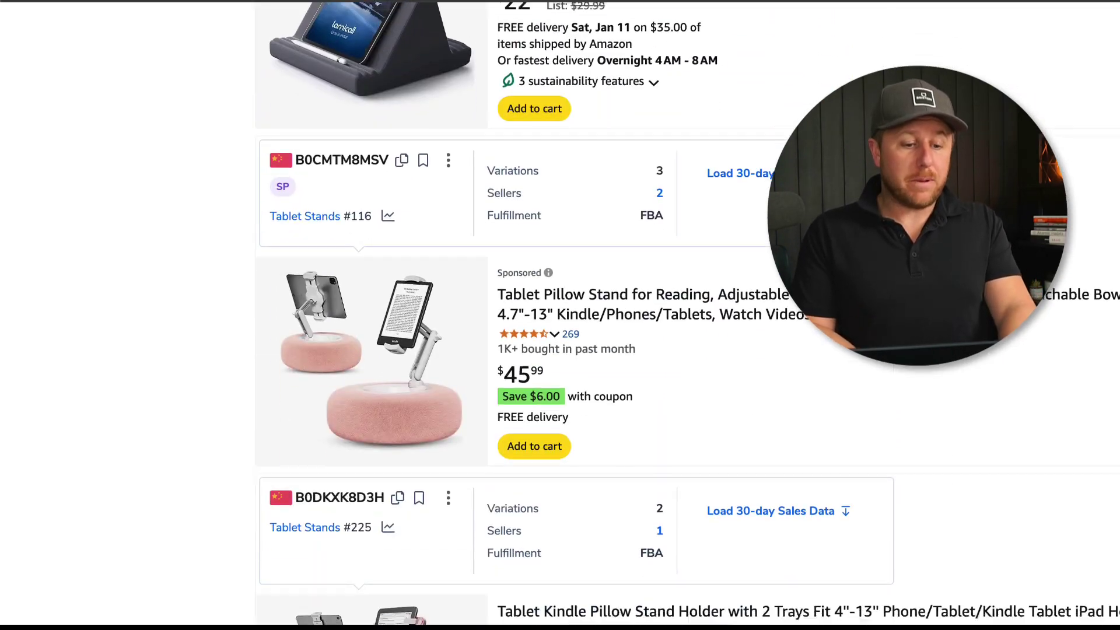
{"action": "scroll", "coordinate": [788, 379], "scroll_direction": "down", "scroll_amount": 5}
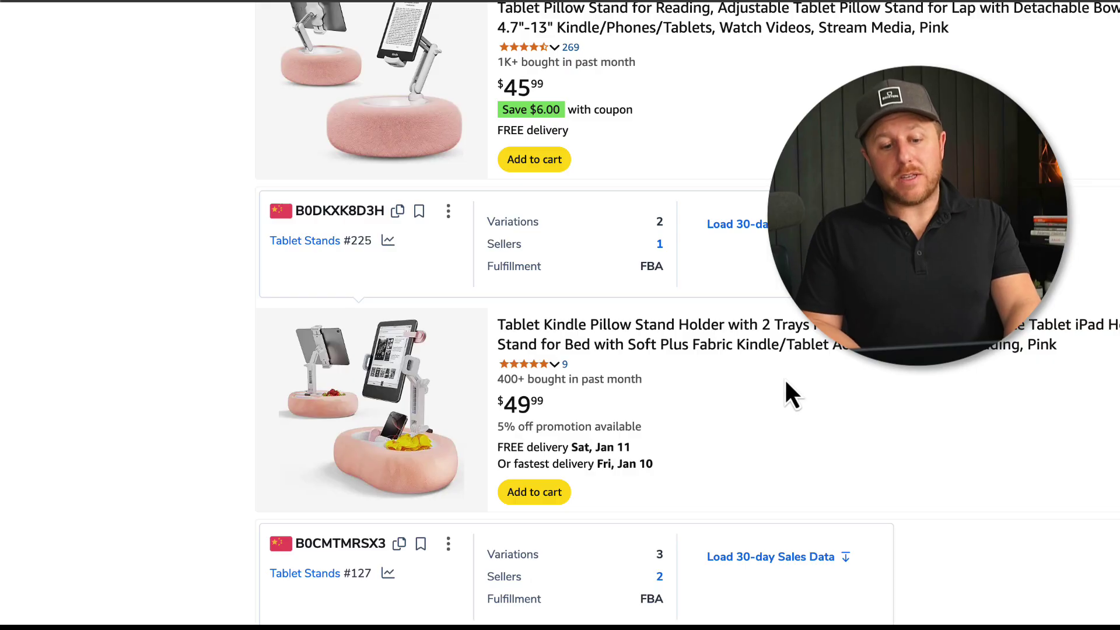
{"action": "scroll", "coordinate": [619, 437], "scroll_direction": "down", "scroll_amount": 1}
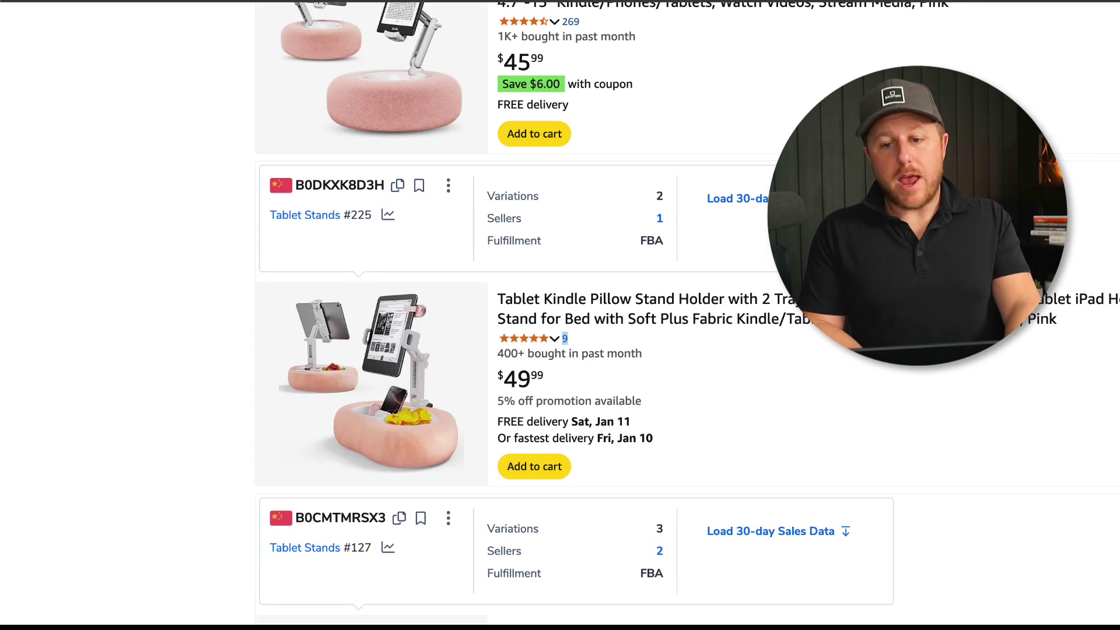
- Run the Xray analysis on the kindle pillow search results and check the niche's average revenue and average reviews
{"action": "left_click", "coordinate": [1109, 4]}
{"action": "left_click", "coordinate": [1029, 99]}
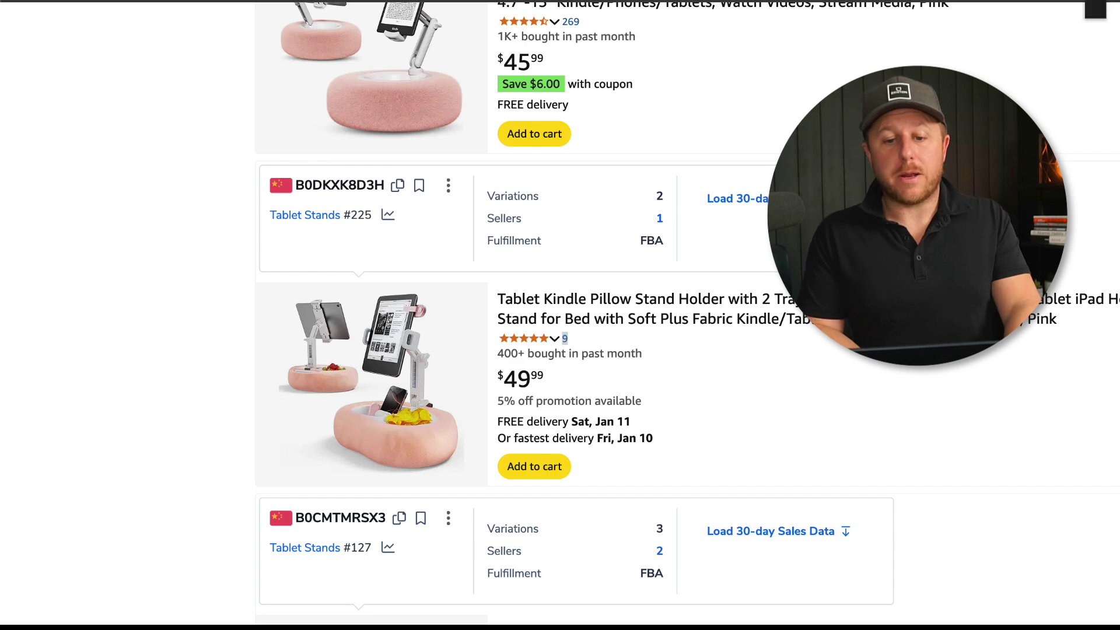
{"action": "key", "text": "Escape"}
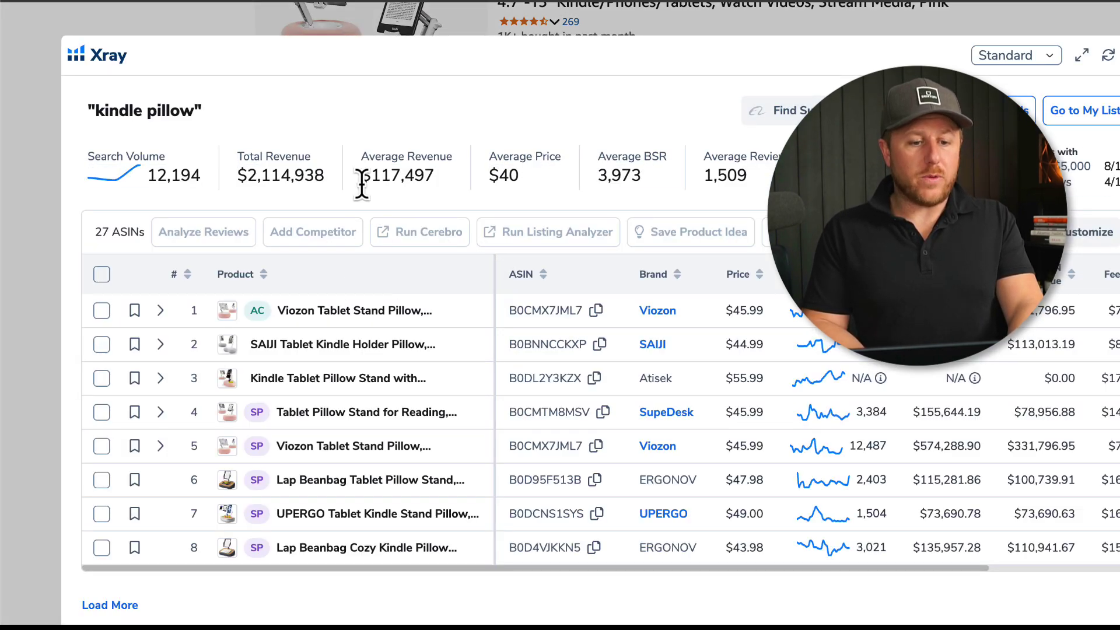
{"action": "left_click_drag", "start_coordinate": [355, 174], "coordinate": [435, 175]}
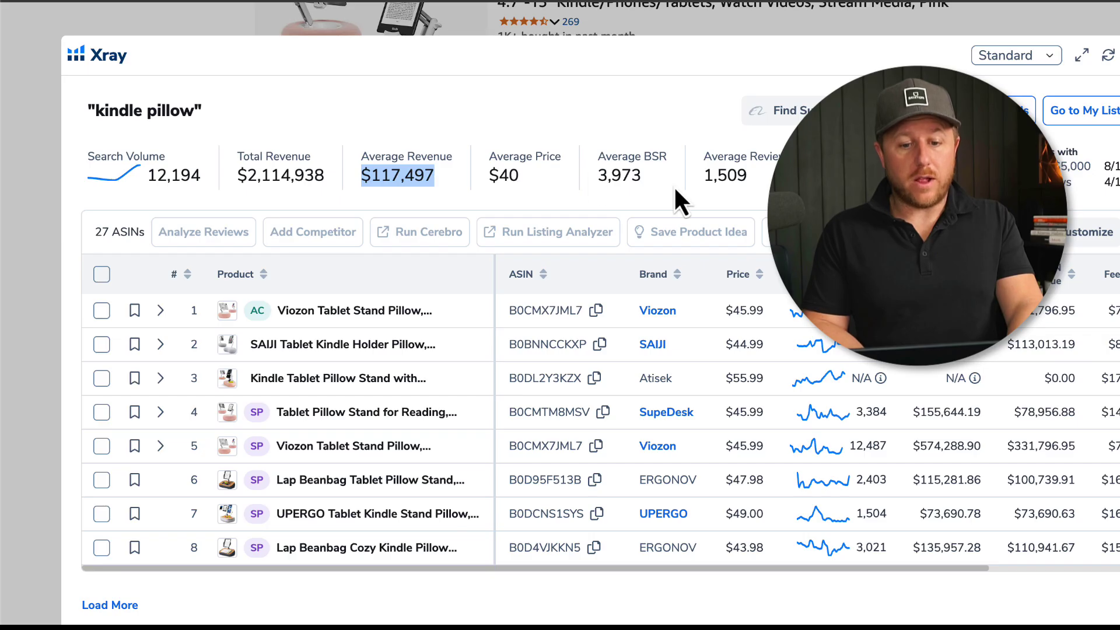
{"action": "left_click_drag", "start_coordinate": [702, 176], "coordinate": [761, 176]}
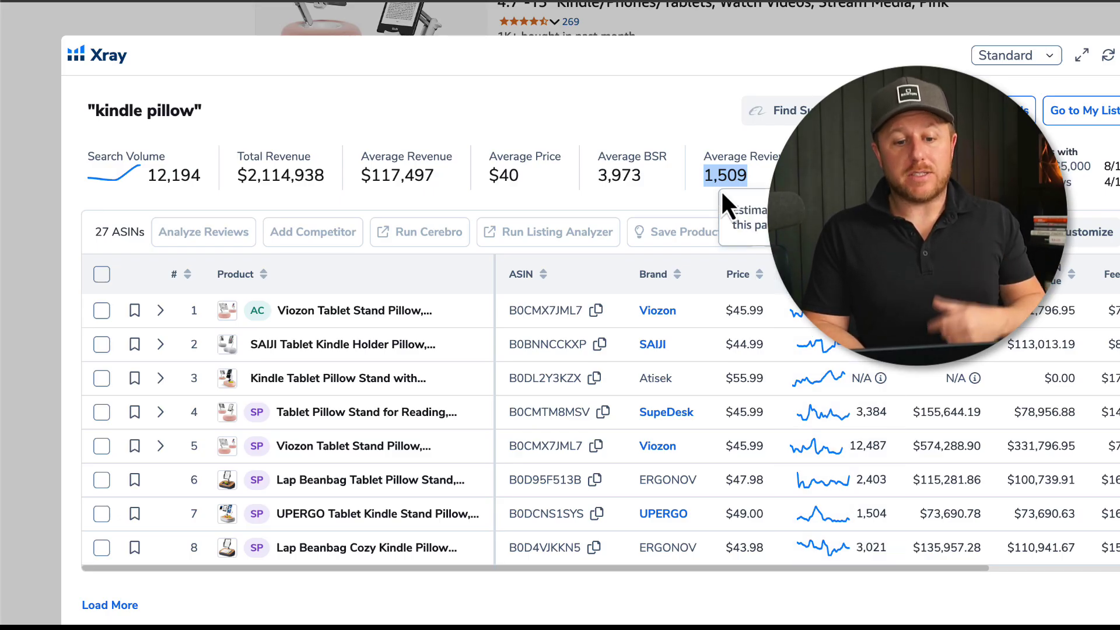
{"action": "left_click", "coordinate": [708, 173]}
- Compare the sales, revenue, fees and review counts of the individual kindle pillow listings in the Xray table
{"action": "scroll", "coordinate": [849, 416], "scroll_direction": "right", "scroll_amount": 2}
{"action": "scroll", "coordinate": [846, 406], "scroll_direction": "right", "scroll_amount": 1}
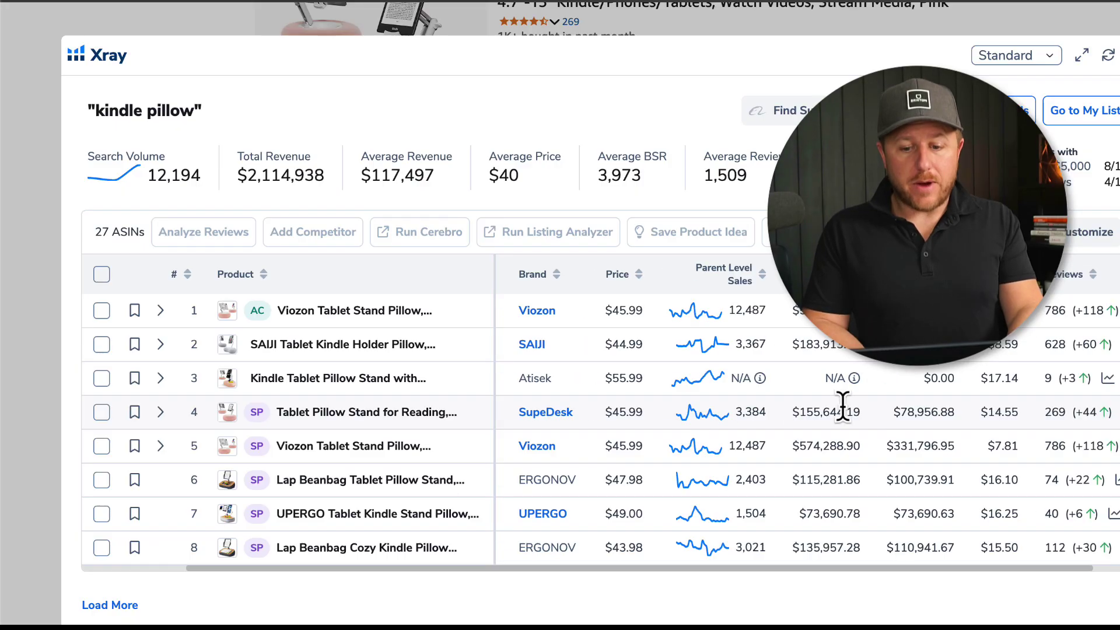
{"action": "scroll", "coordinate": [846, 405], "scroll_direction": "down", "scroll_amount": 1}
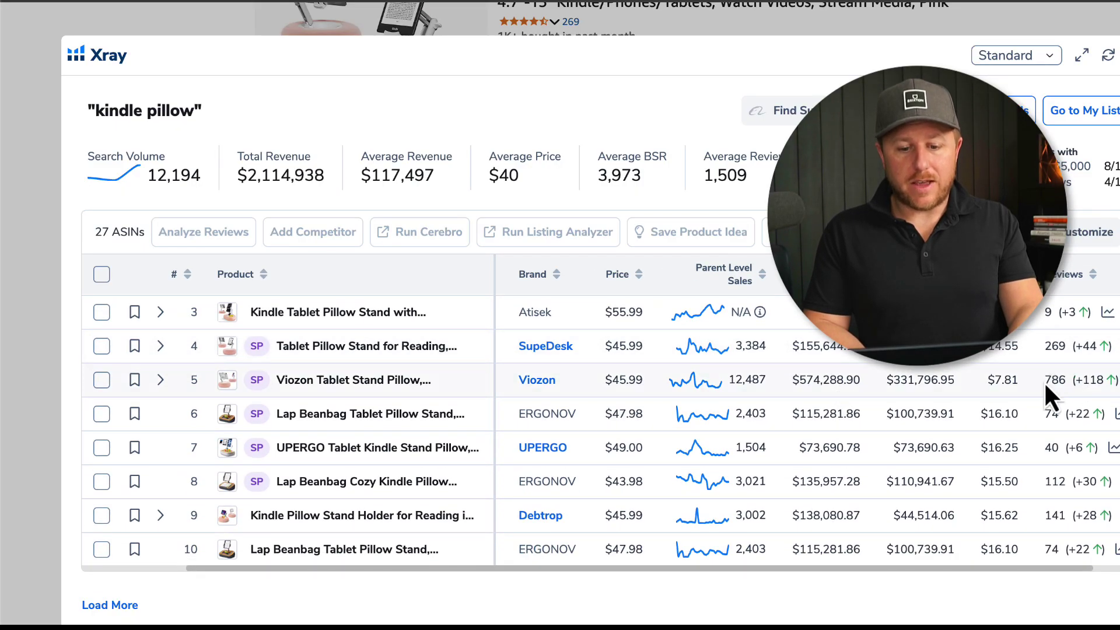
{"action": "scroll", "coordinate": [945, 408], "scroll_direction": "down", "scroll_amount": 6}
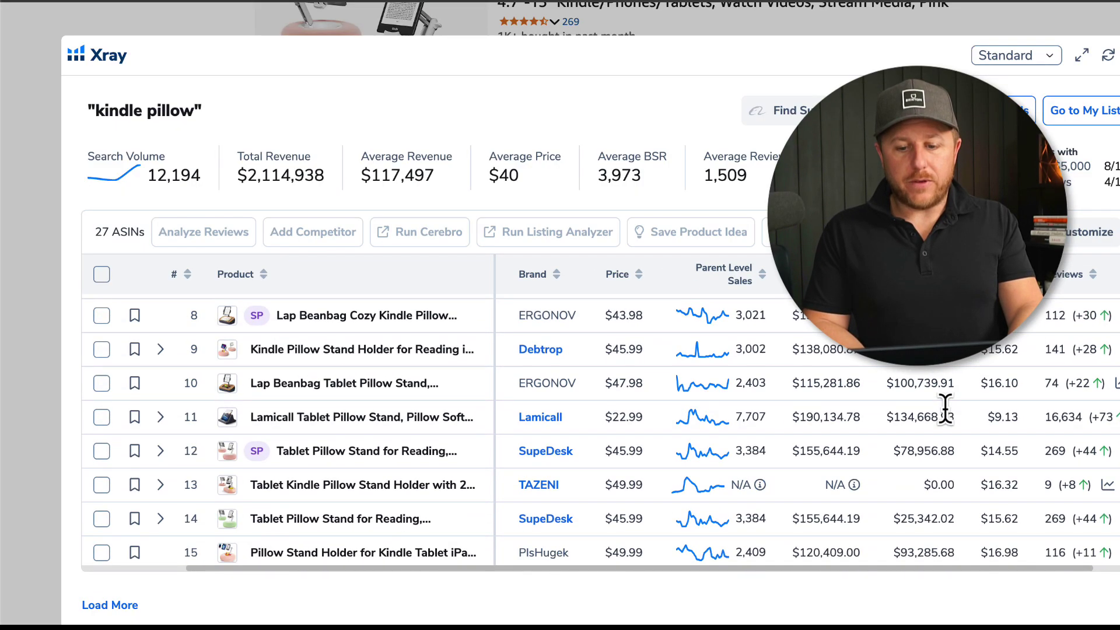
{"action": "scroll", "coordinate": [945, 408], "scroll_direction": "down", "scroll_amount": 4}
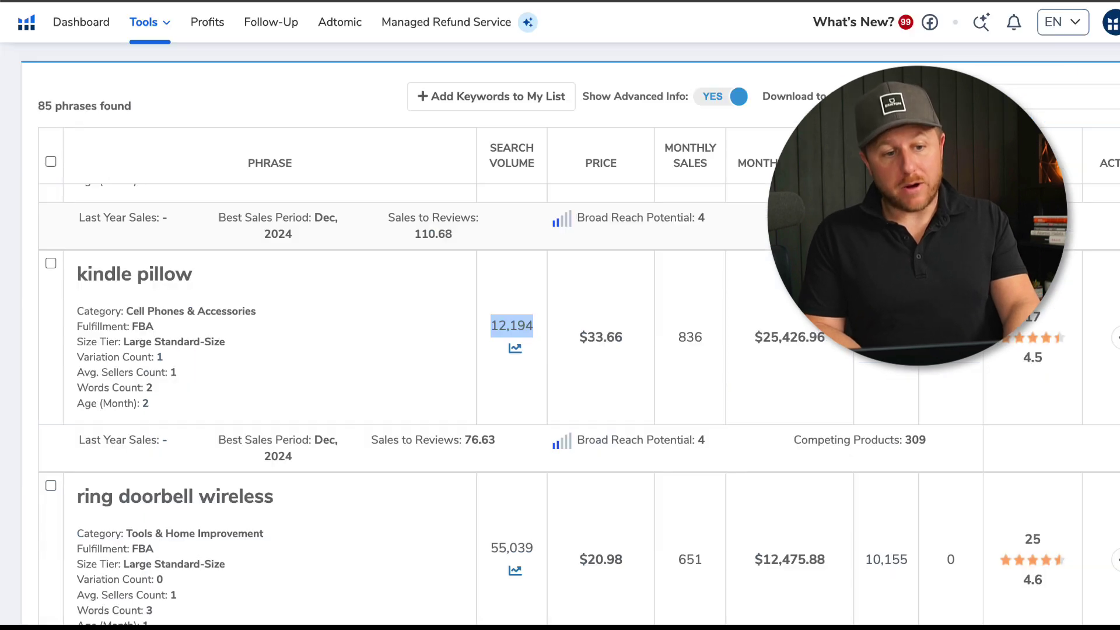
- Look through the Black Box keyword results for another product idea and check the search volume of "10000 savings challenge box"
{"action": "scroll", "coordinate": [400, 354], "scroll_direction": "down", "scroll_amount": 5}
{"action": "scroll", "coordinate": [394, 344], "scroll_direction": "up", "scroll_amount": 2}
{"action": "scroll", "coordinate": [394, 344], "scroll_direction": "down", "scroll_amount": 4}
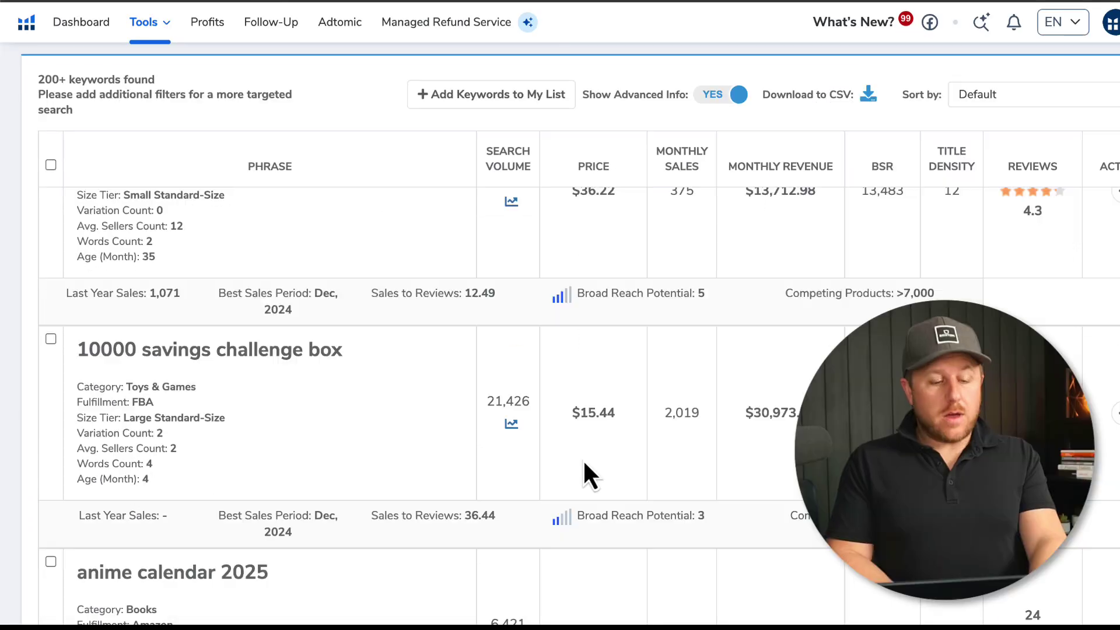
{"action": "scroll", "coordinate": [584, 463], "scroll_direction": "down", "scroll_amount": 3}
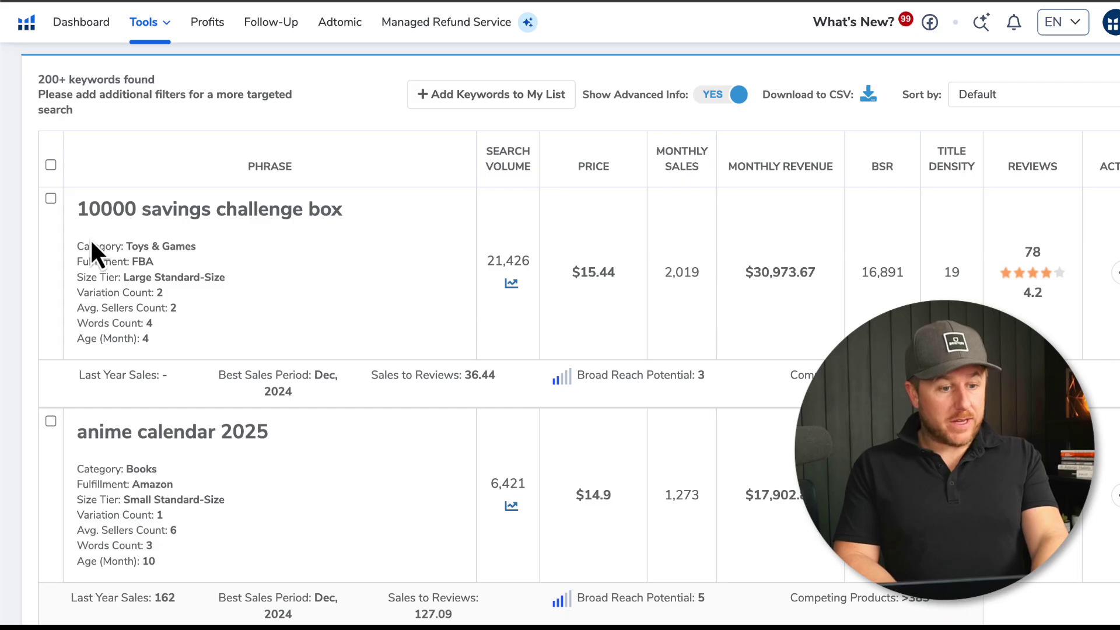
{"action": "left_click_drag", "start_coordinate": [73, 210], "coordinate": [331, 233]}
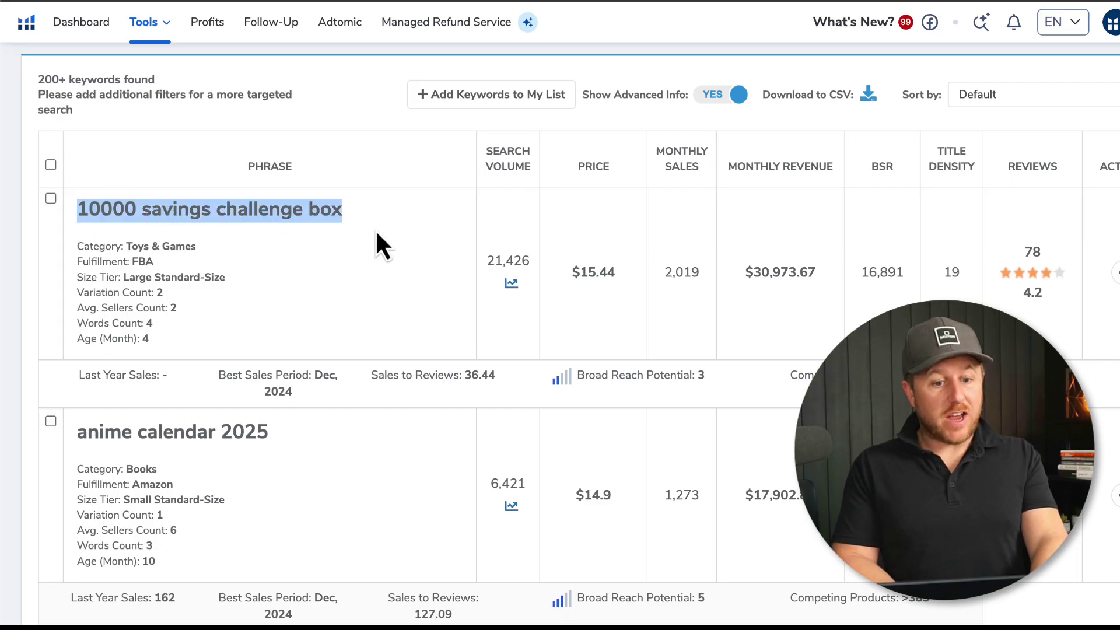
{"action": "left_click_drag", "start_coordinate": [487, 260], "coordinate": [551, 270]}
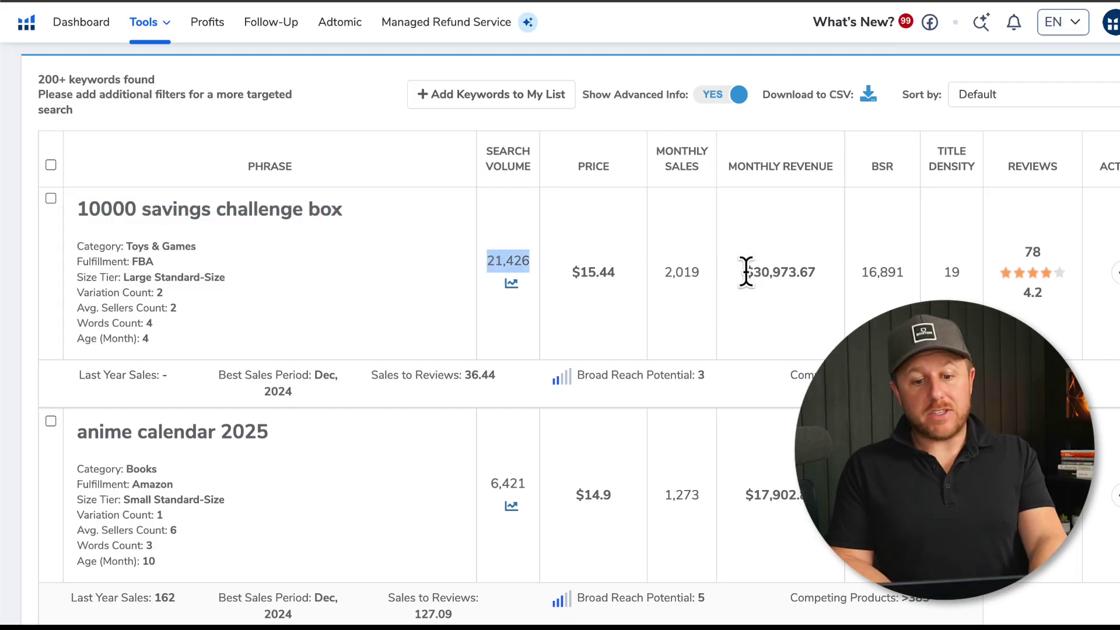